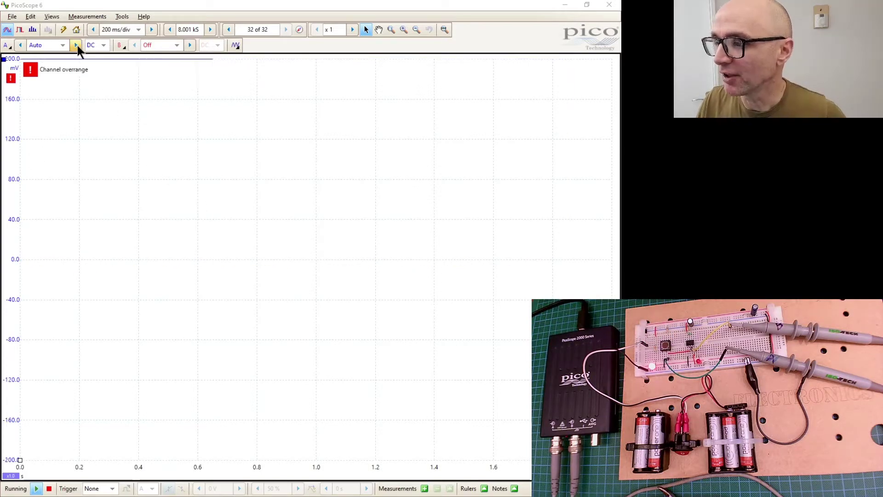
Set channel A's input range to ±5 V
{"action": "left_click", "coordinate": [63, 45]}
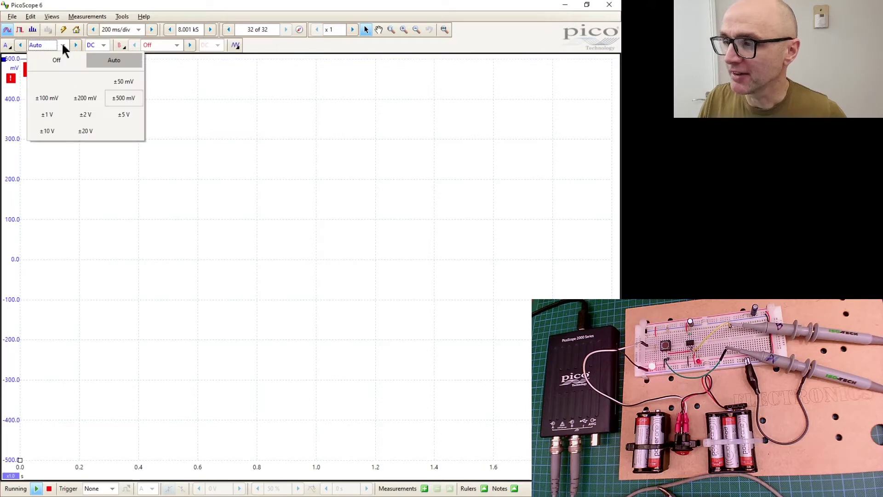
{"action": "left_click", "coordinate": [120, 114]}
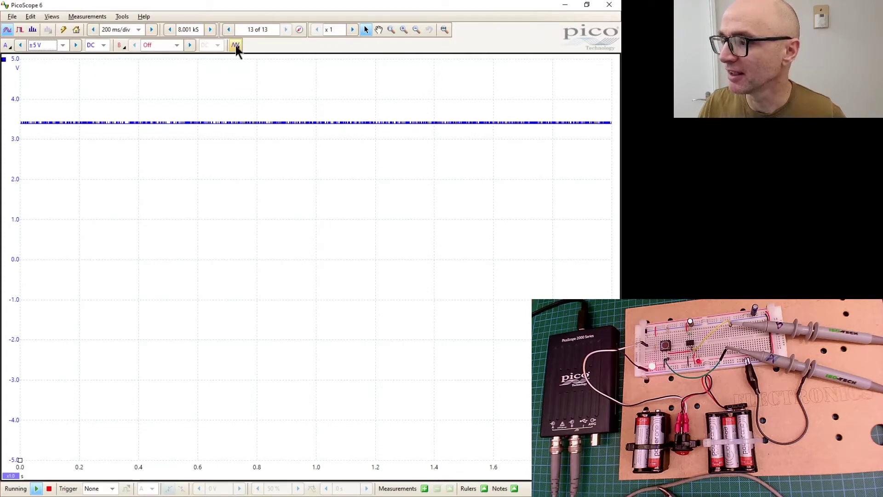
Turn on channel B by changing its range from Off to ±5 V
{"action": "left_click", "coordinate": [176, 45]}
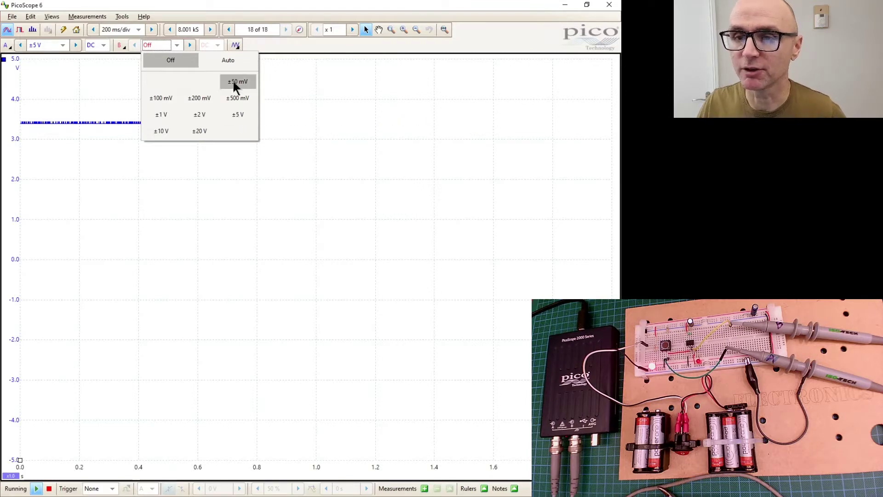
{"action": "left_click", "coordinate": [244, 116]}
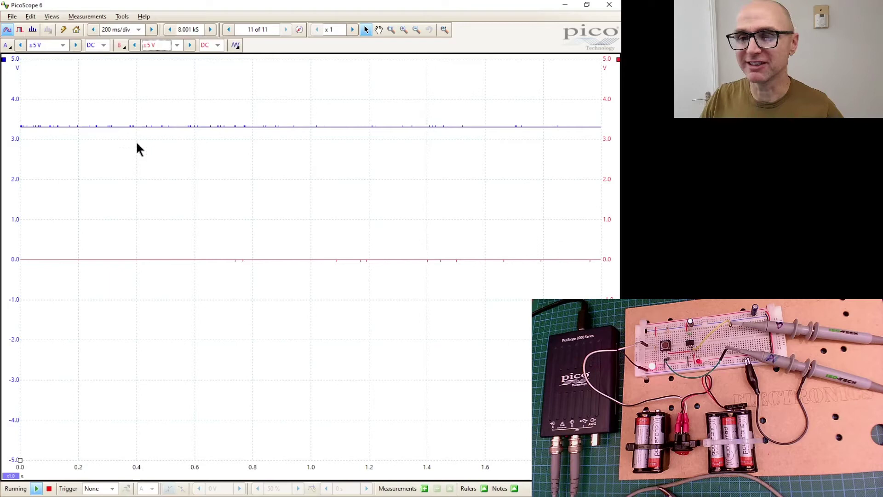
Add a second Scope view, Scope 2, below Scope 1 from the Views menu
{"action": "left_click", "coordinate": [51, 17]}
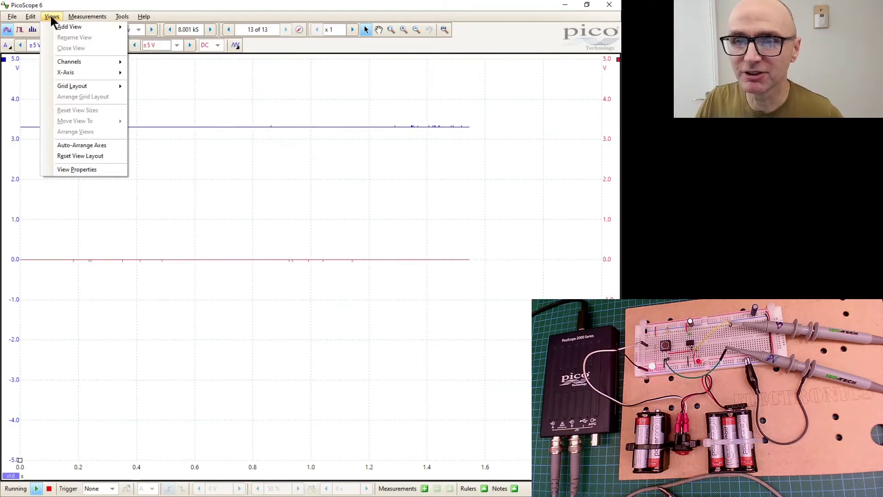
{"action": "mouse_move", "coordinate": [68, 26]}
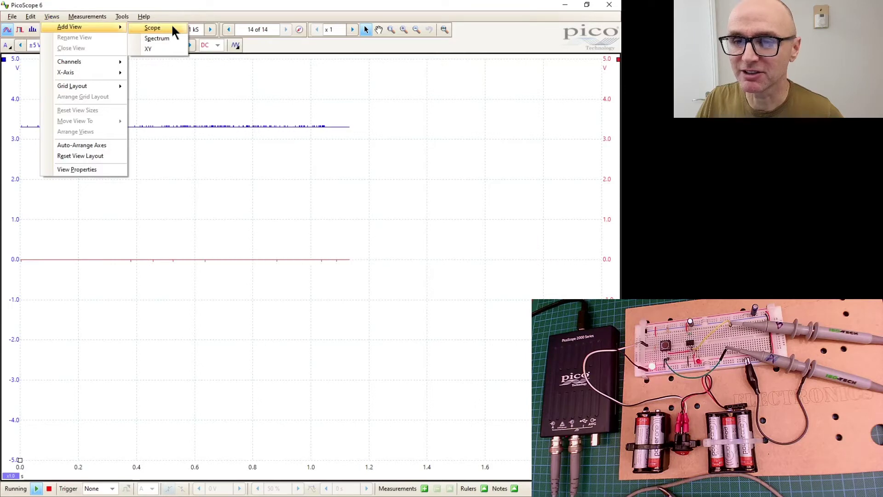
{"action": "left_click", "coordinate": [172, 27]}
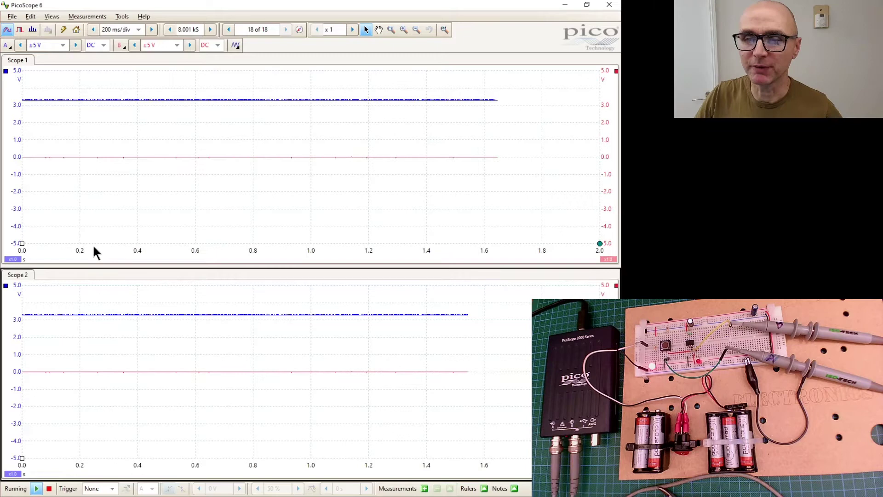
Set the lower Scope 2 view to plot only channel B, removing channel A
{"action": "right_click", "coordinate": [113, 122]}
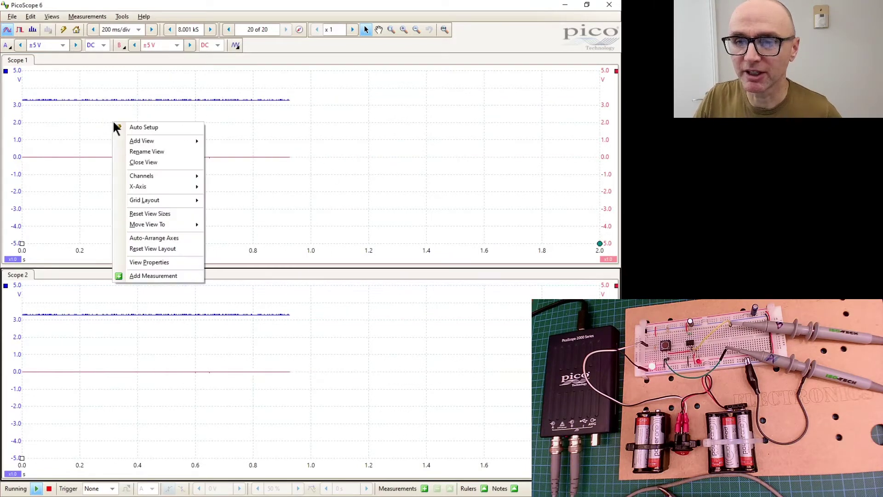
{"action": "mouse_move", "coordinate": [167, 177]}
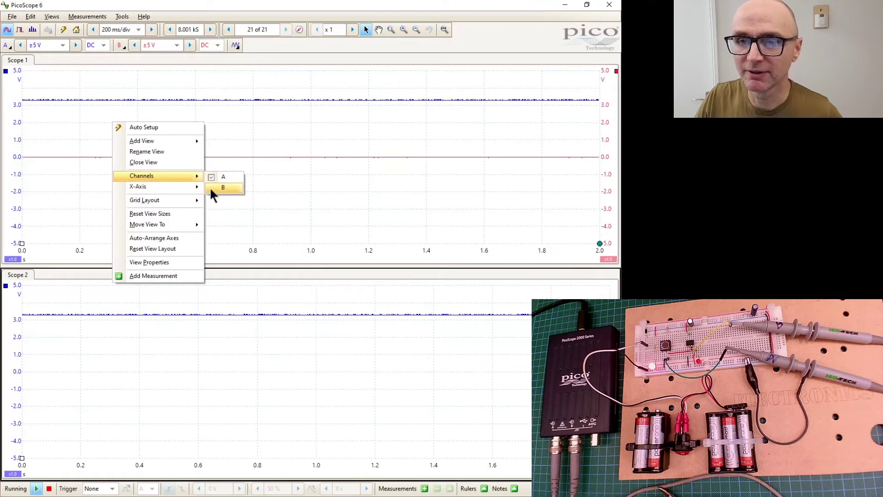
{"action": "left_click", "coordinate": [83, 321]}
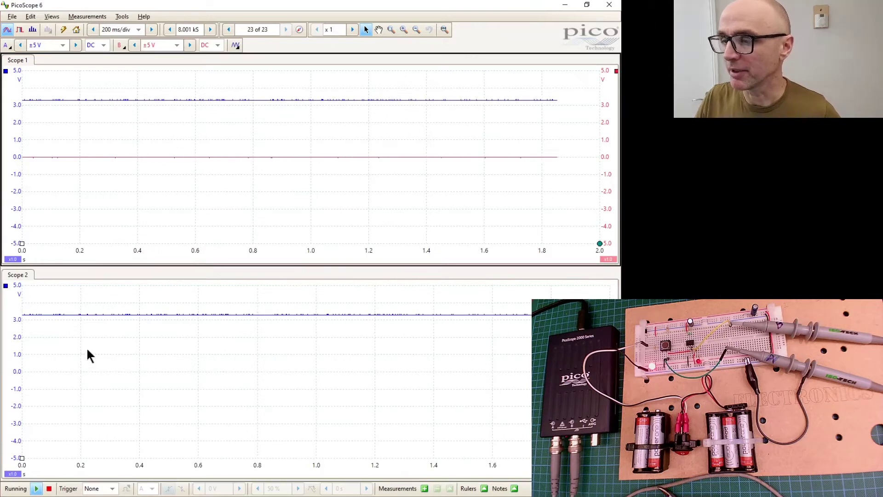
{"action": "right_click", "coordinate": [154, 328]}
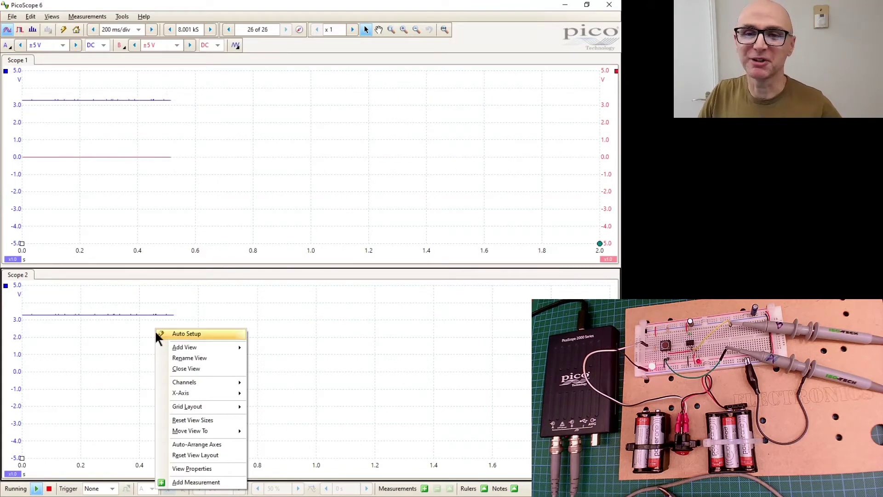
{"action": "mouse_move", "coordinate": [218, 385]}
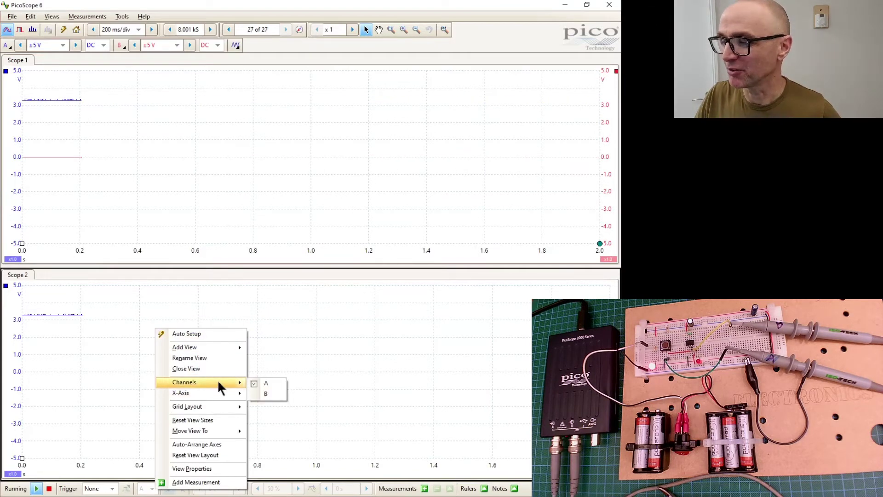
{"action": "left_click", "coordinate": [254, 383]}
{"action": "right_click", "coordinate": [147, 325]}
{"action": "mouse_move", "coordinate": [217, 382]}
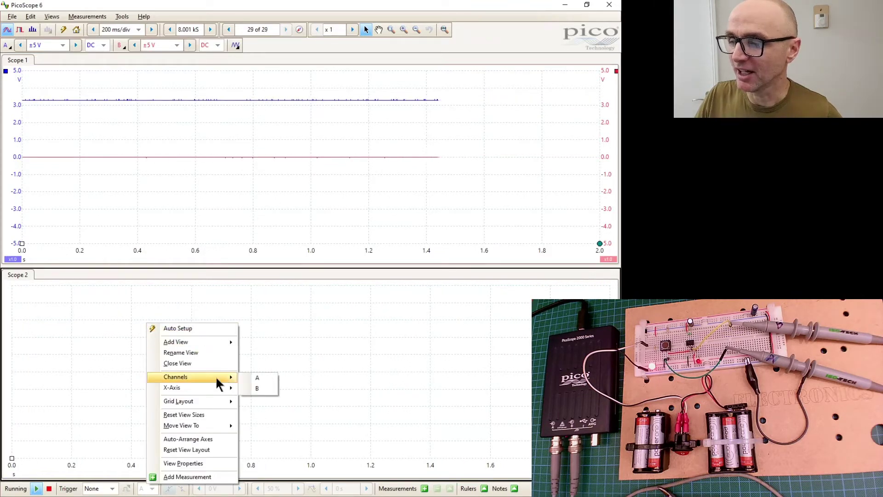
{"action": "left_click", "coordinate": [254, 391]}
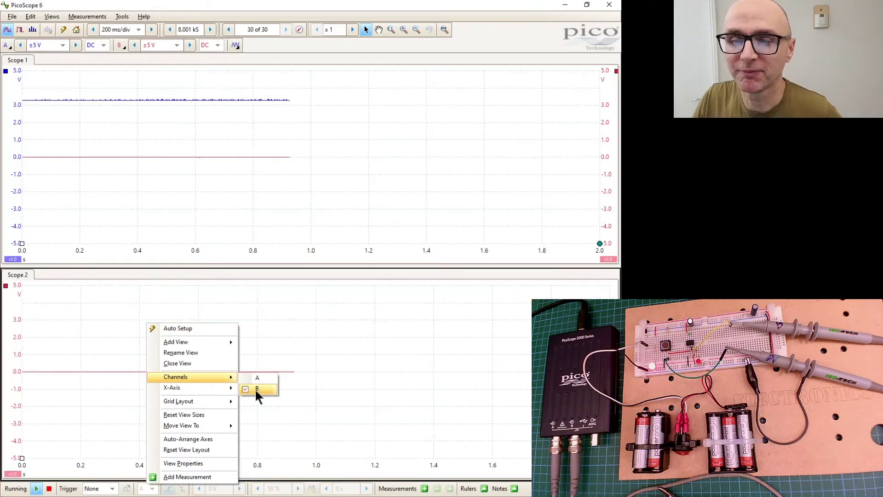
{"action": "left_click", "coordinate": [134, 138]}
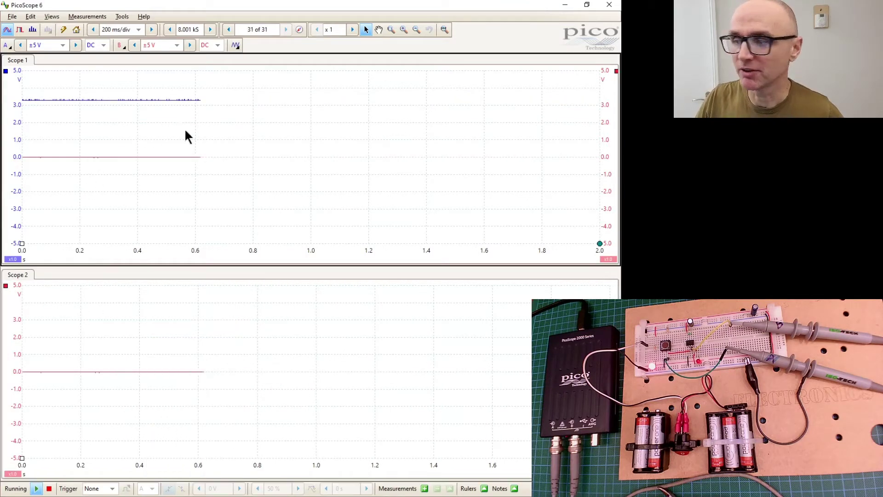
Remove channel B from the upper Scope 1 view so it shows only channel A
{"action": "right_click", "coordinate": [216, 131]}
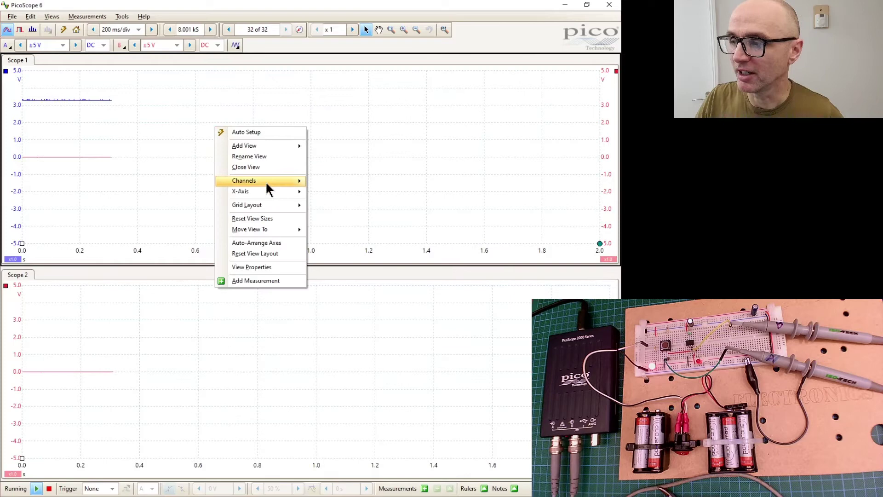
{"action": "mouse_move", "coordinate": [265, 181]}
{"action": "left_click", "coordinate": [315, 194]}
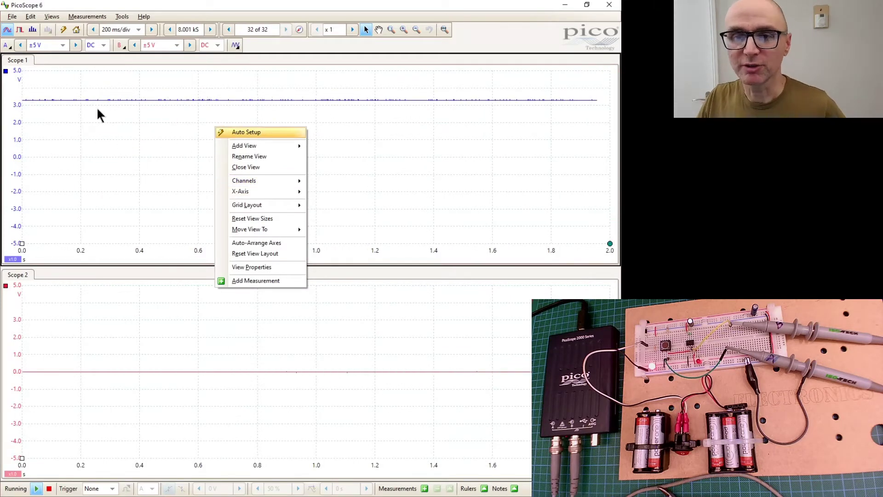
Close the view context menu without choosing anything
{"action": "left_click", "coordinate": [104, 129]}
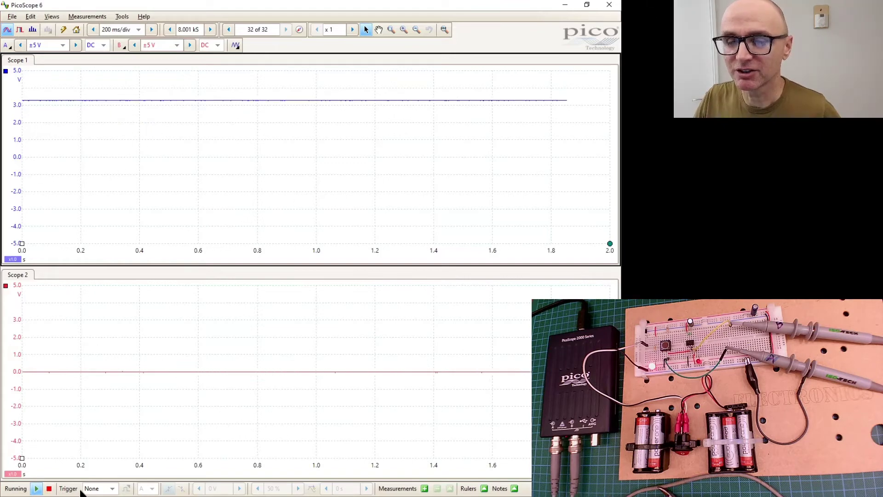
Set a Single falling-edge trigger on channel A at 2.022 V near capture start
{"action": "left_click", "coordinate": [111, 489]}
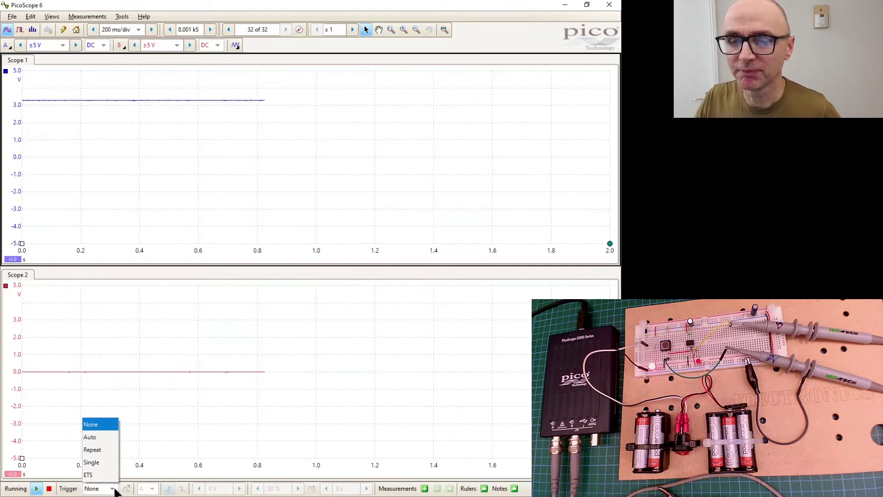
{"action": "left_click", "coordinate": [99, 461]}
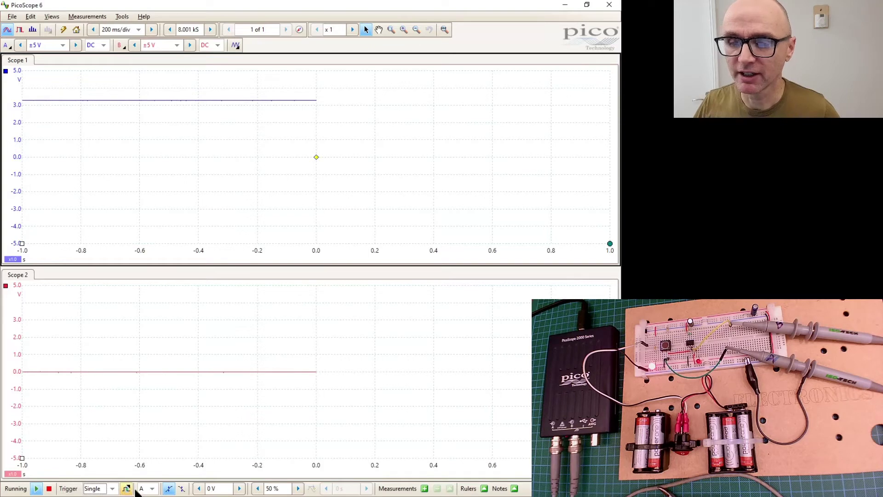
{"action": "left_click", "coordinate": [180, 489]}
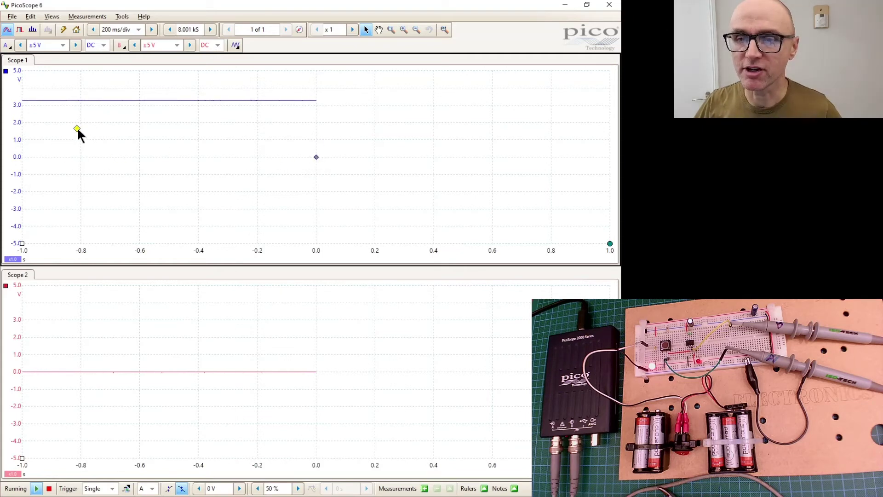
{"action": "left_click_drag", "start_coordinate": [81, 122], "coordinate": [81, 123]}
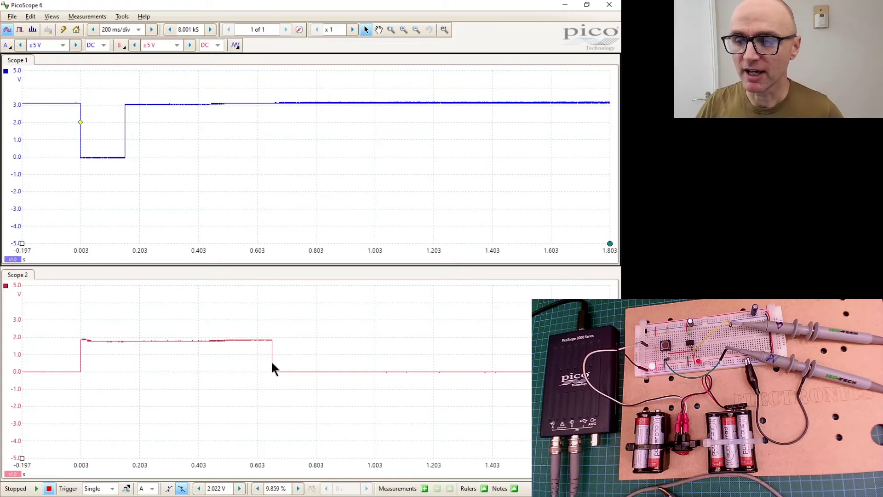
Add a Low Pulse Width measurement on channel A (151.3 ms)
{"action": "left_click", "coordinate": [424, 489]}
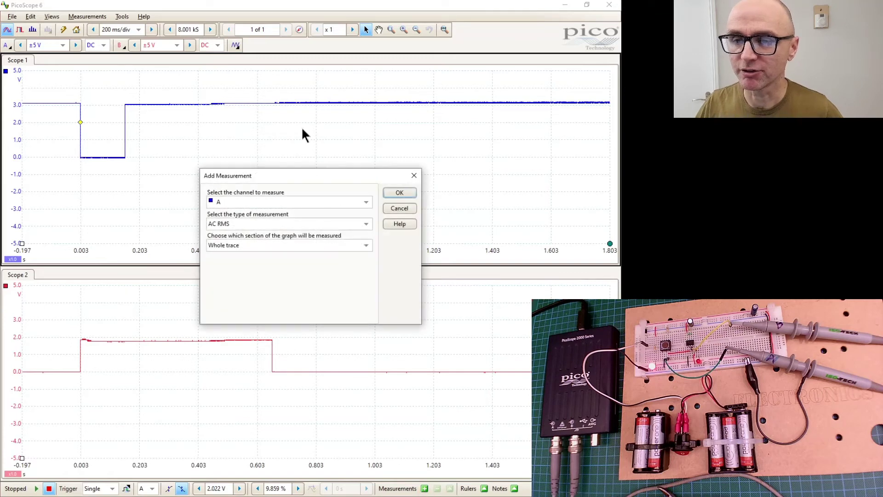
{"action": "left_click", "coordinate": [243, 224]}
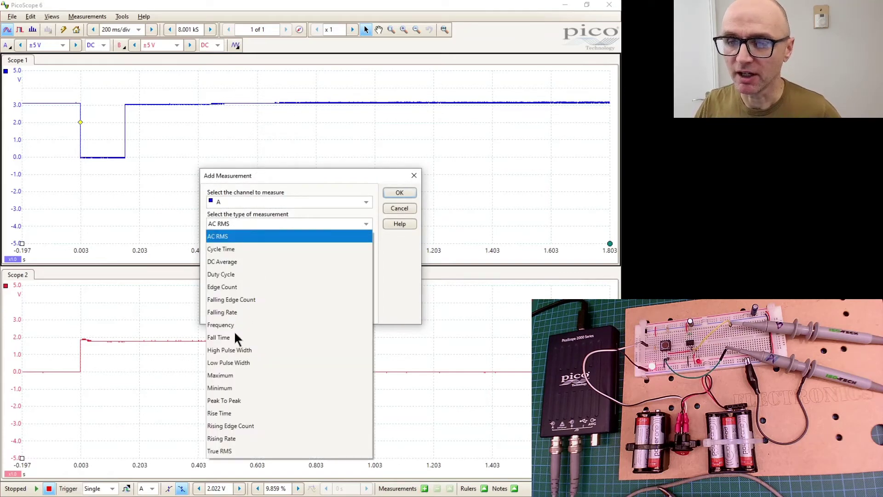
{"action": "left_click", "coordinate": [227, 362]}
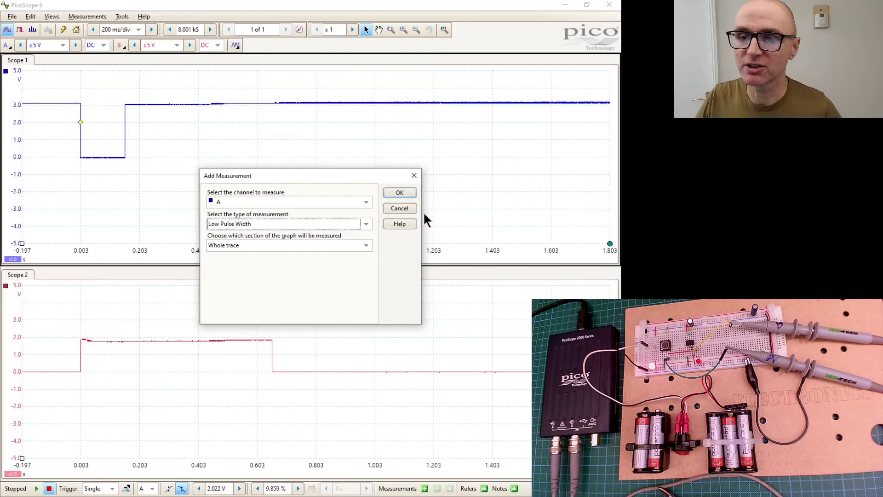
{"action": "left_click", "coordinate": [404, 192]}
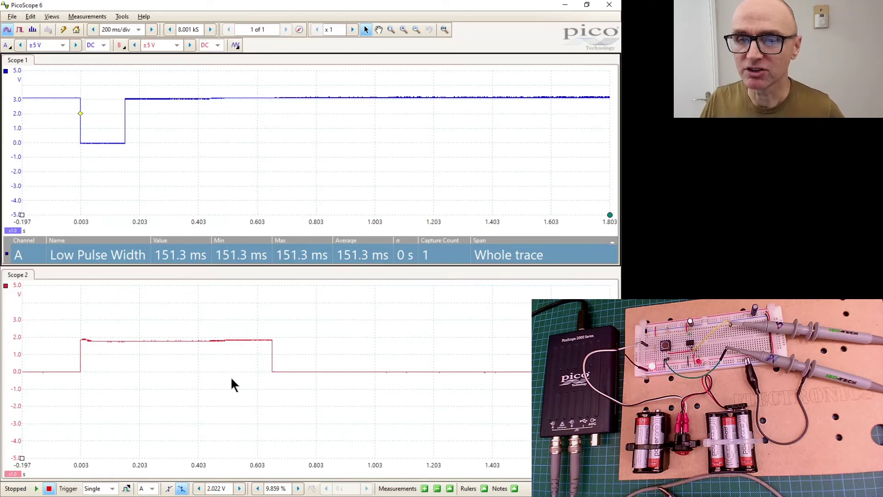
In Scope 2, add a High Pulse Width measurement on channel B (653.1 ms)
{"action": "left_click", "coordinate": [134, 382]}
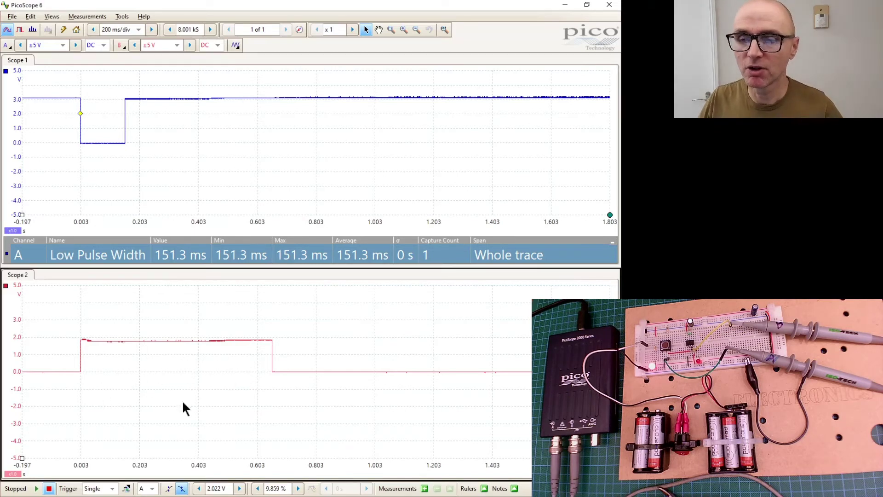
{"action": "left_click", "coordinate": [424, 488]}
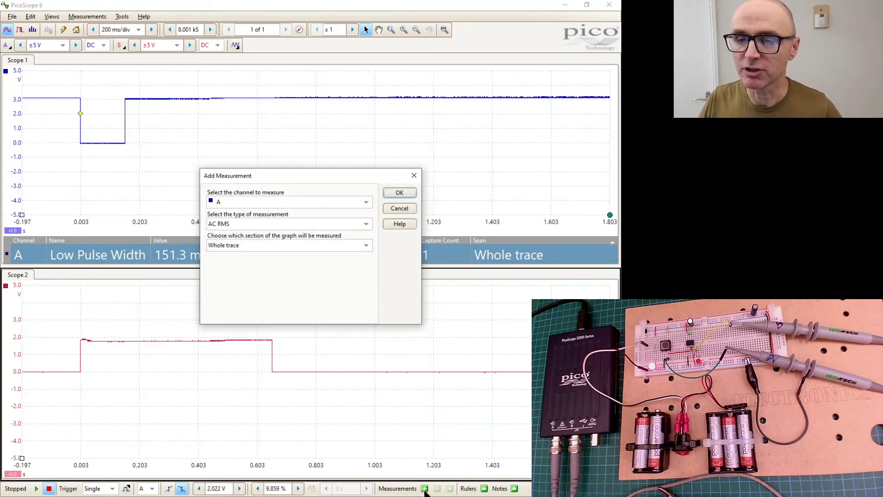
{"action": "left_click", "coordinate": [234, 203]}
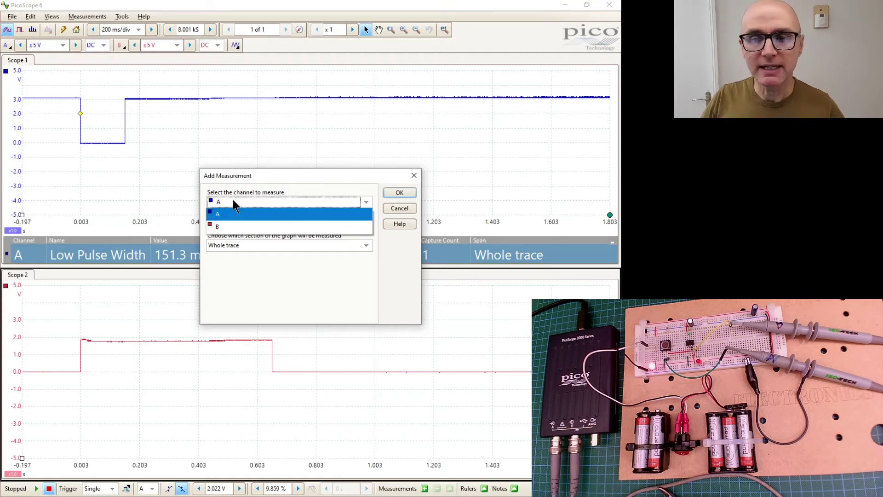
{"action": "left_click", "coordinate": [225, 228]}
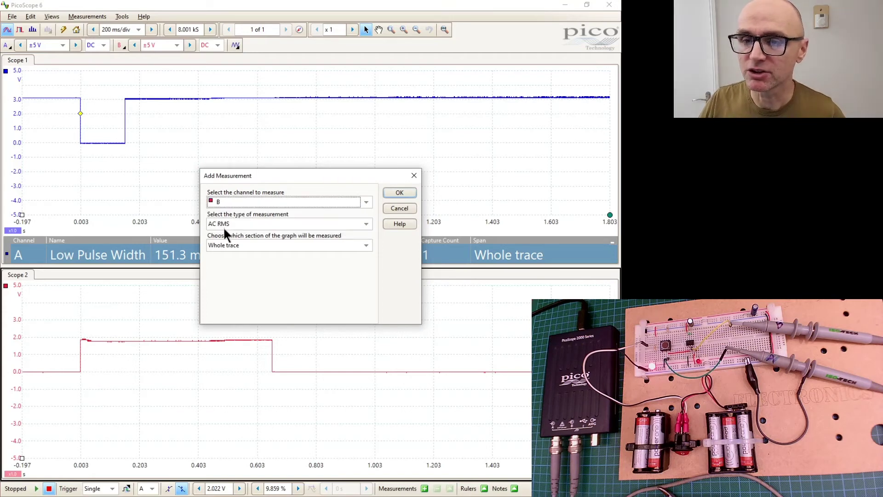
{"action": "left_click", "coordinate": [294, 226]}
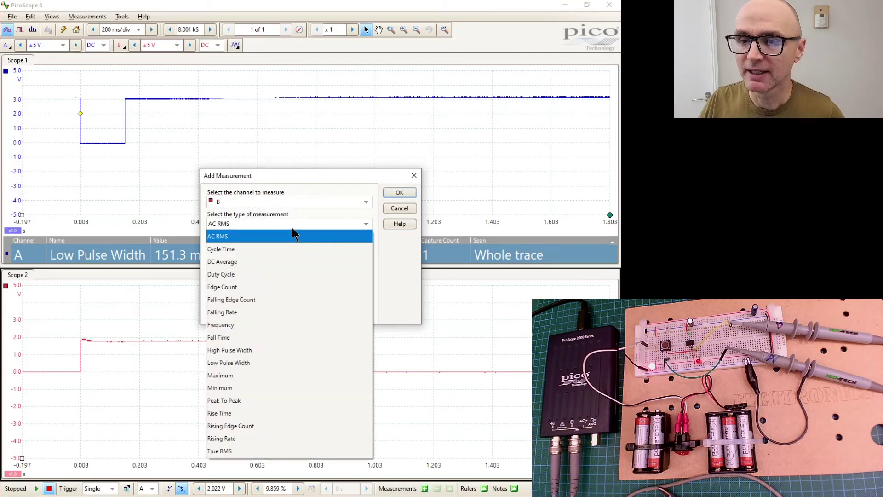
{"action": "left_click", "coordinate": [228, 350]}
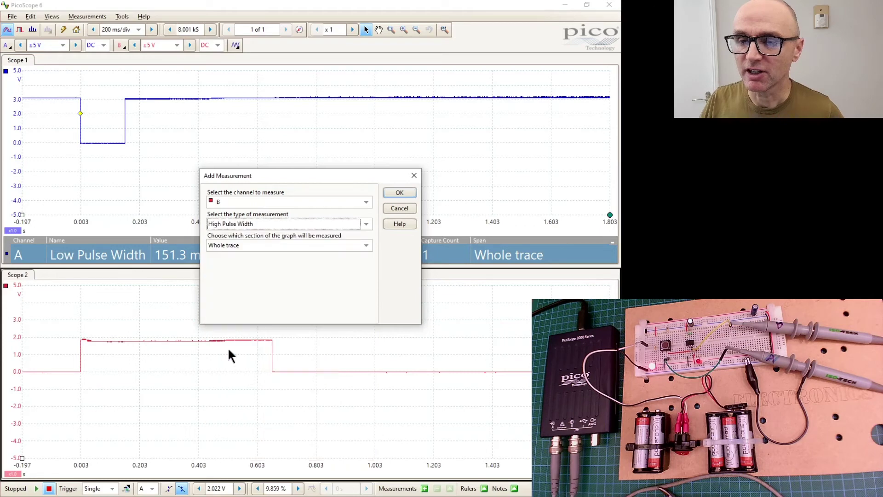
{"action": "left_click", "coordinate": [399, 194]}
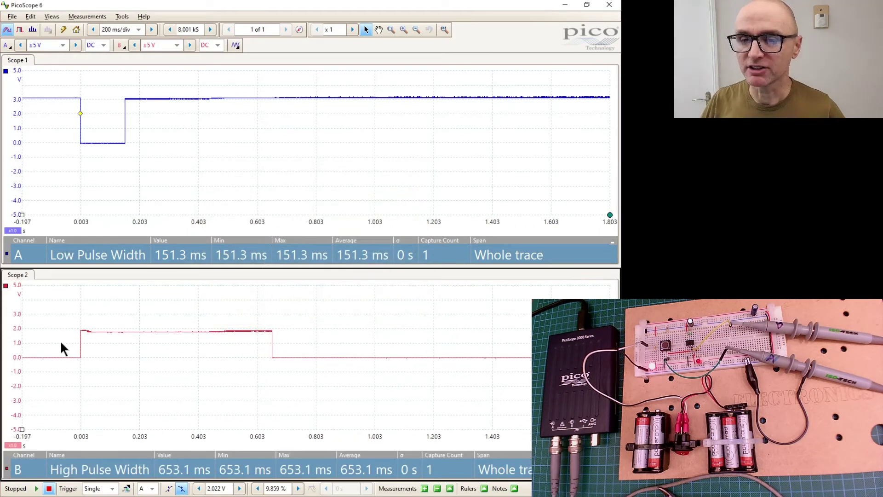